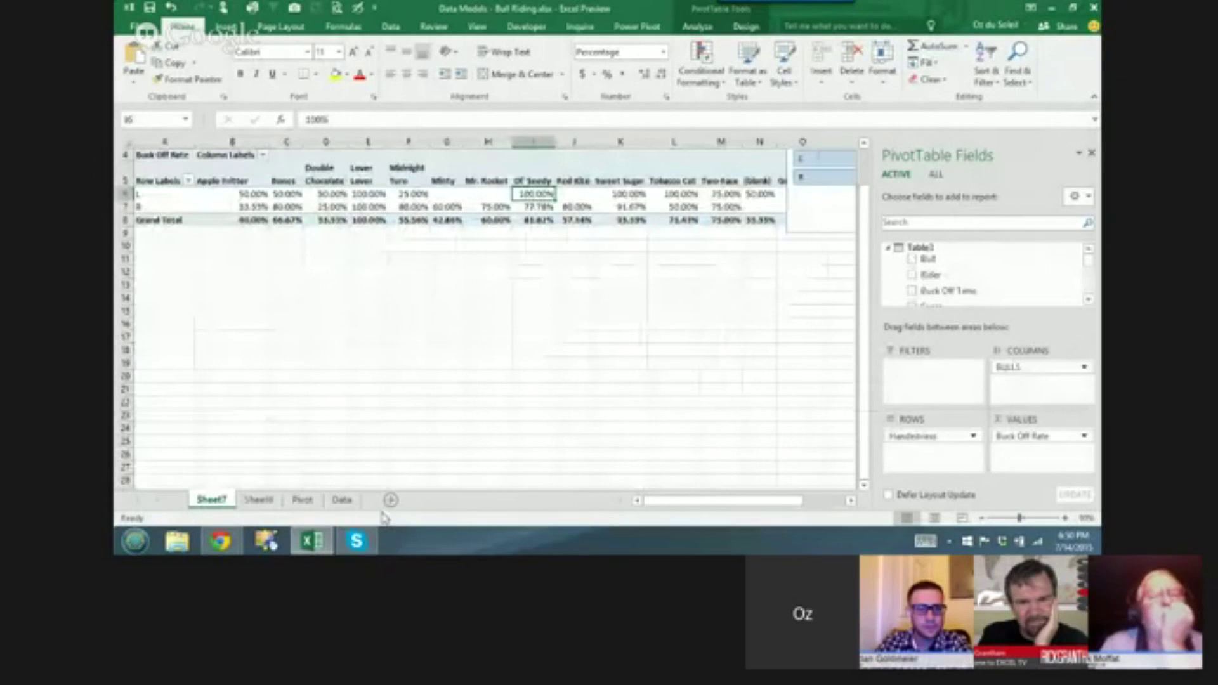
On the Data sheet, shift the Bull slicer slightly right and down, then select a rider's ride entry
click(342, 501)
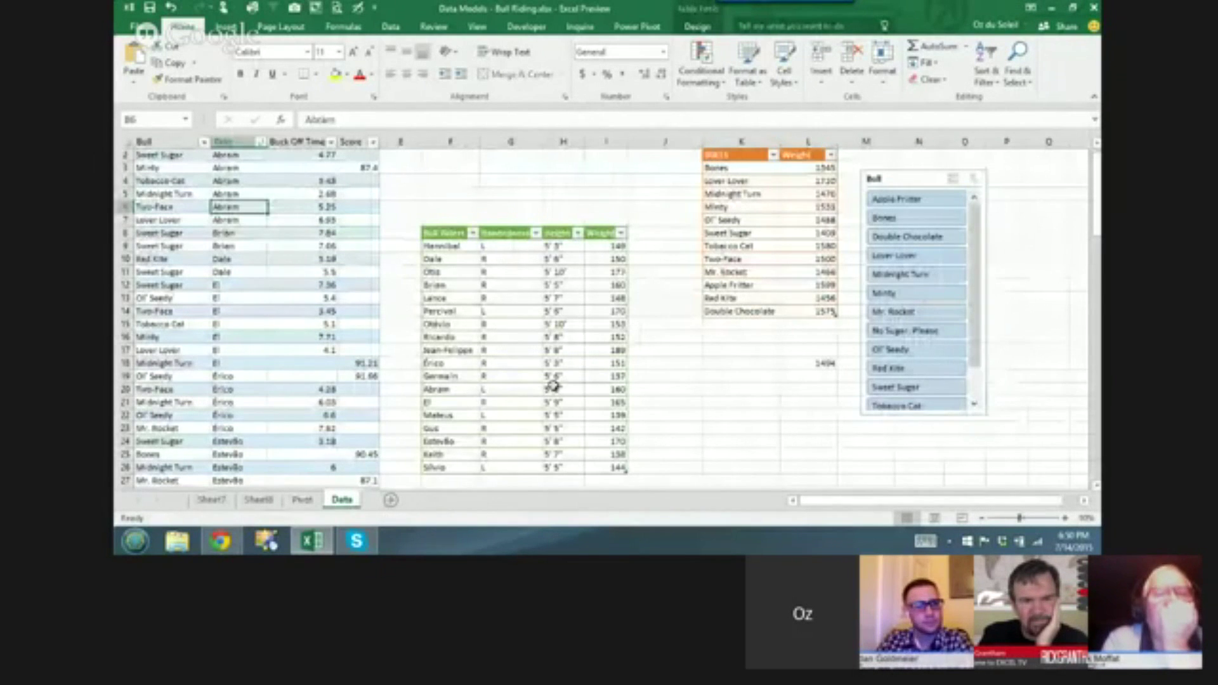
drag(885, 184, 917, 205)
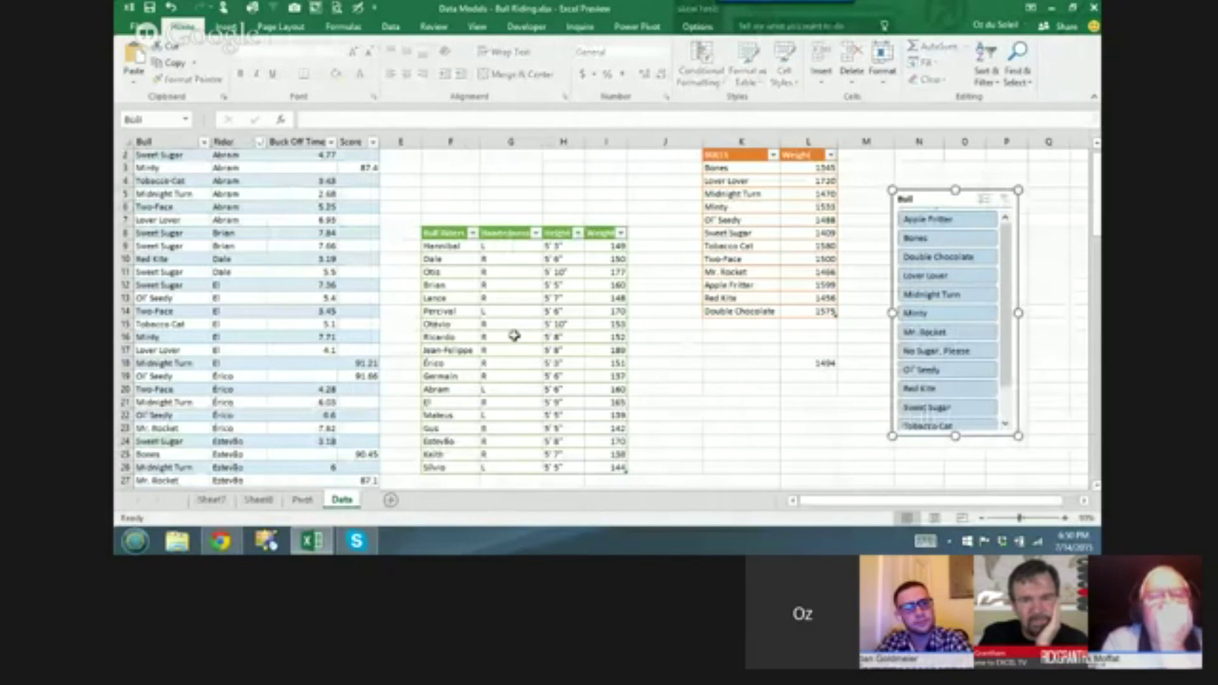
click(412, 323)
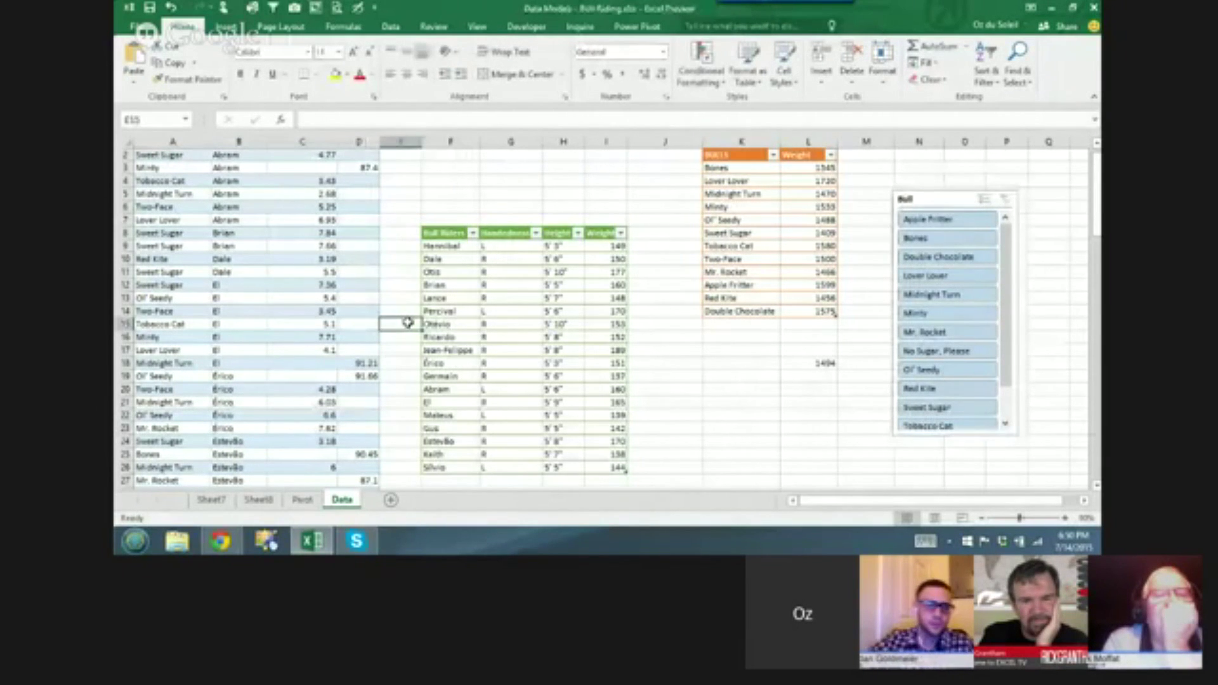
scroll(409, 311, up, 1)
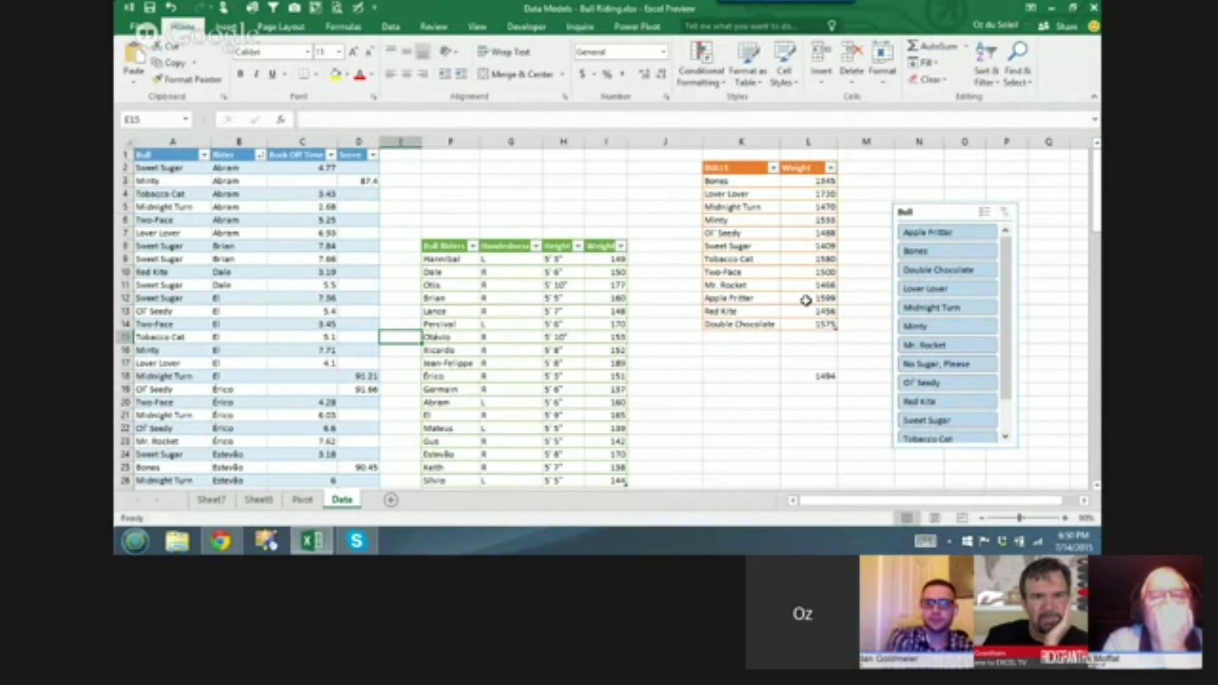
click(228, 246)
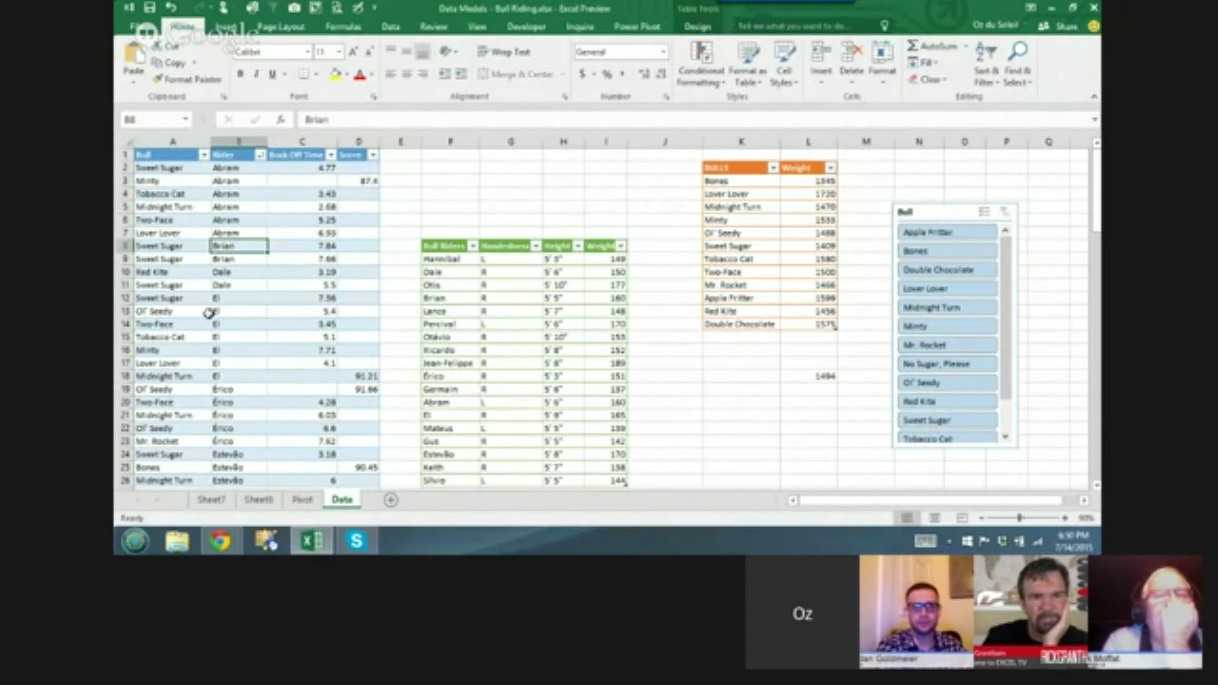
click(162, 192)
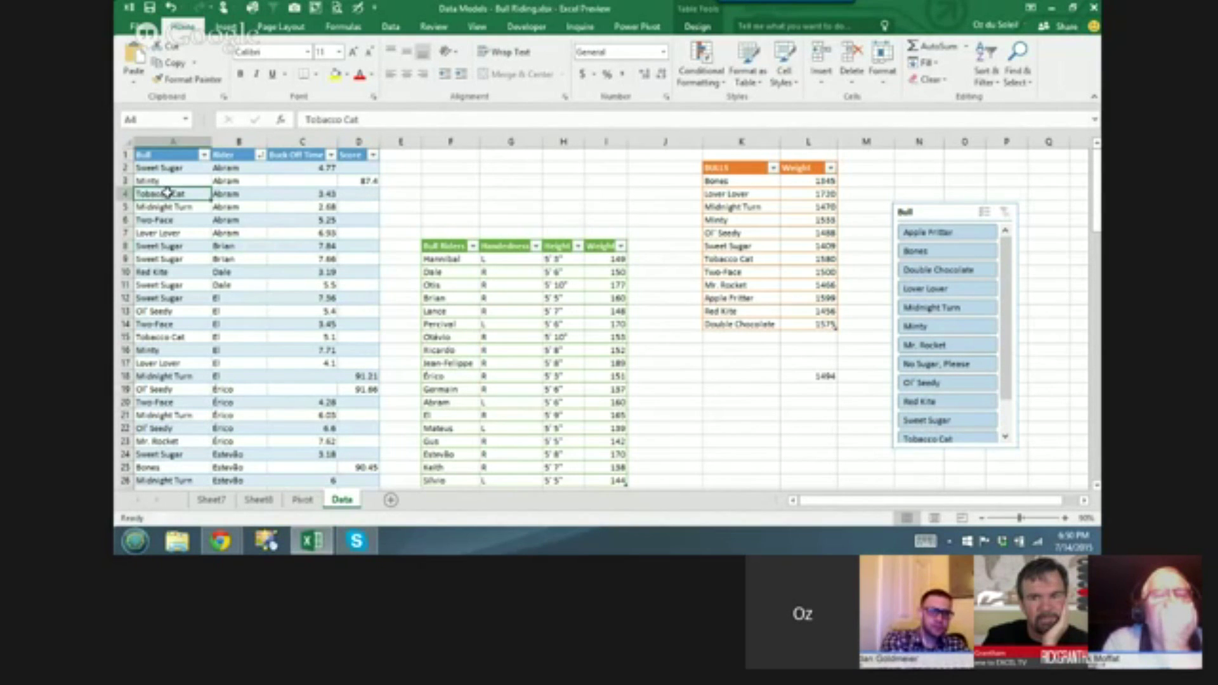
click(232, 193)
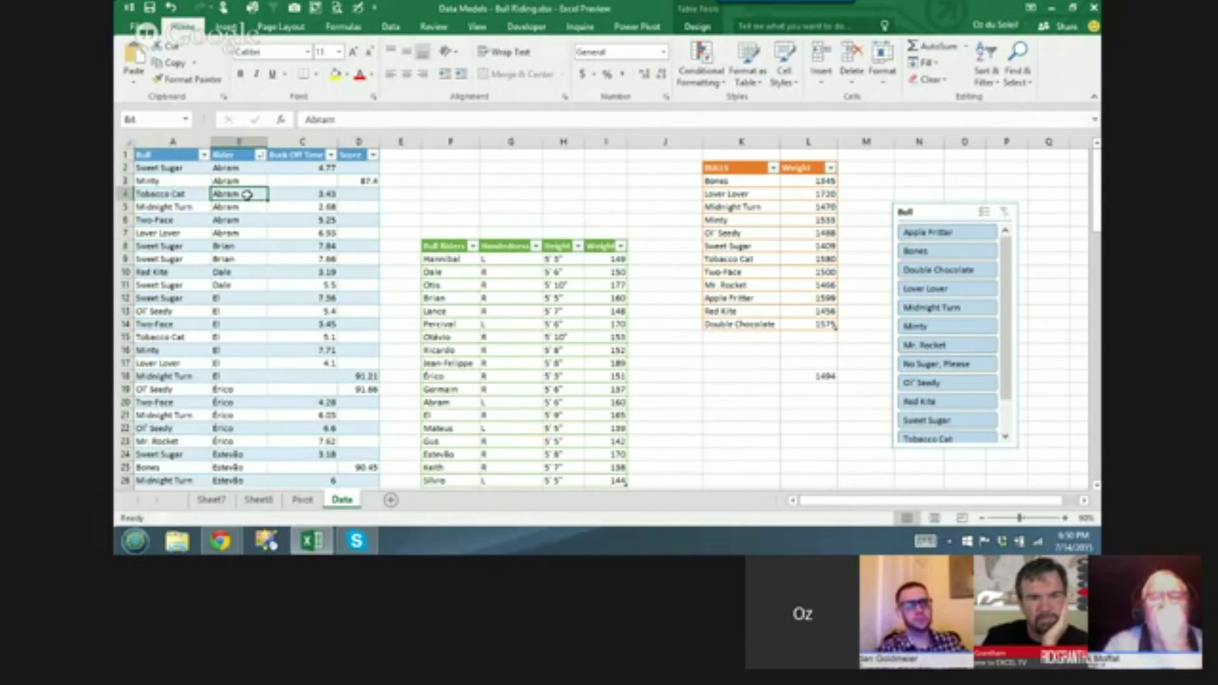
click(294, 194)
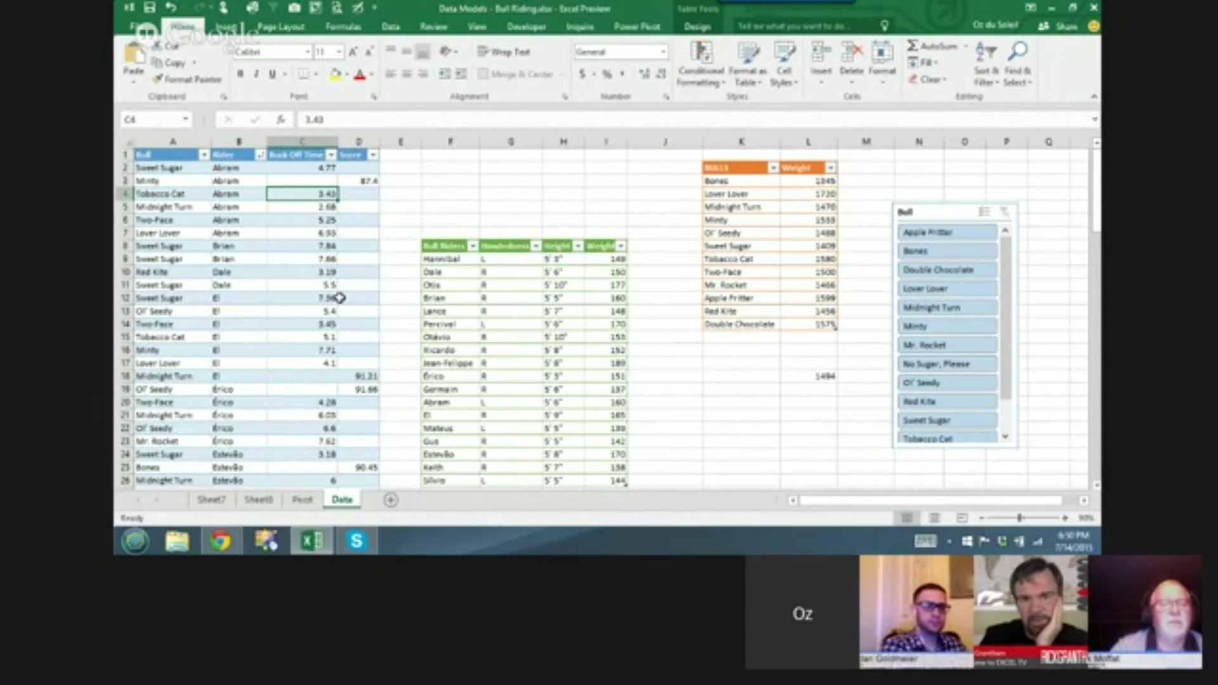
scroll(340, 297, down, 17)
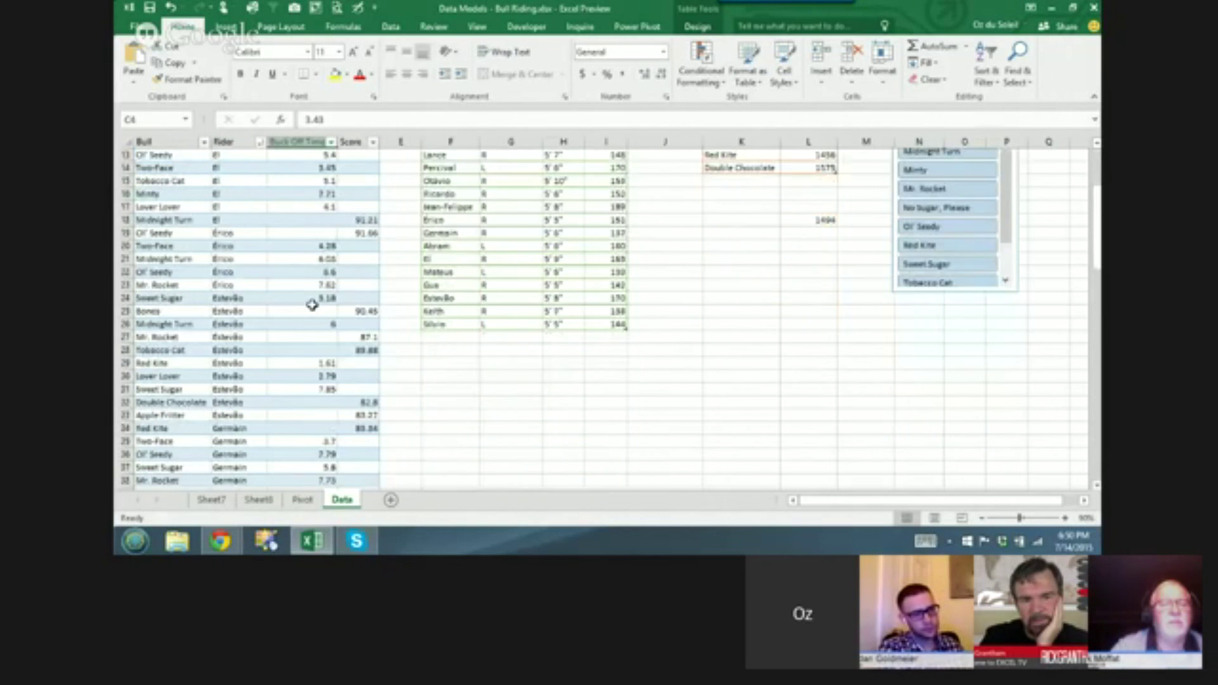
scroll(305, 312, up, 17)
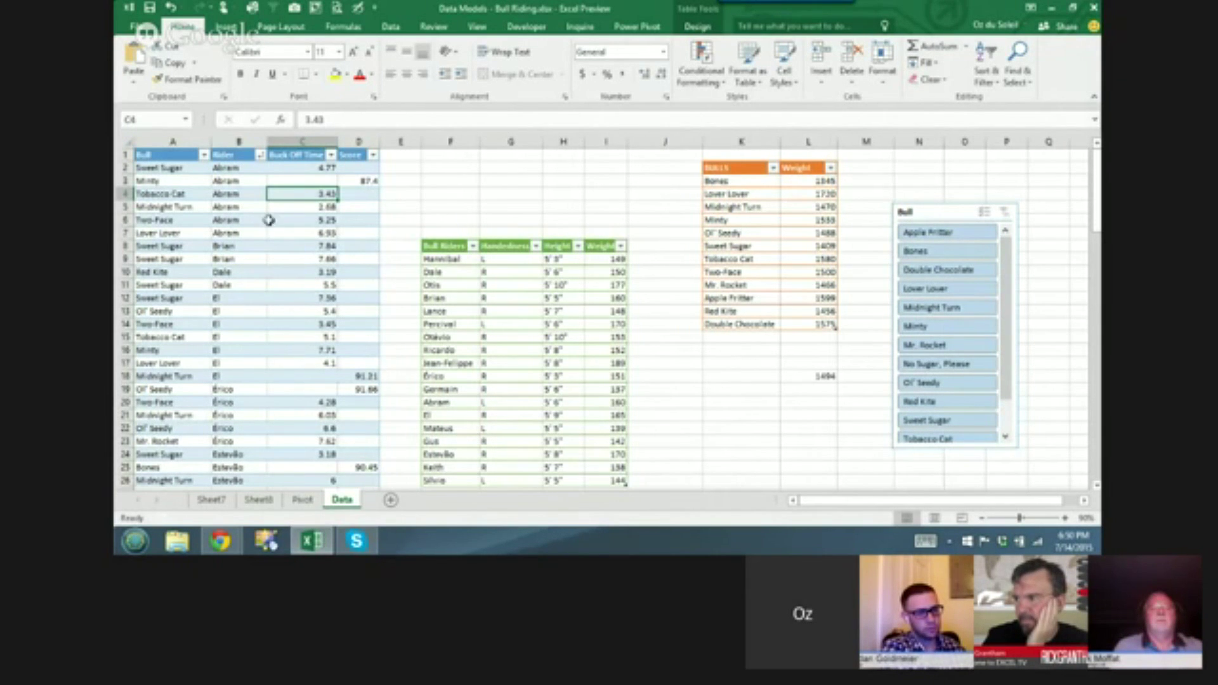
click(329, 324)
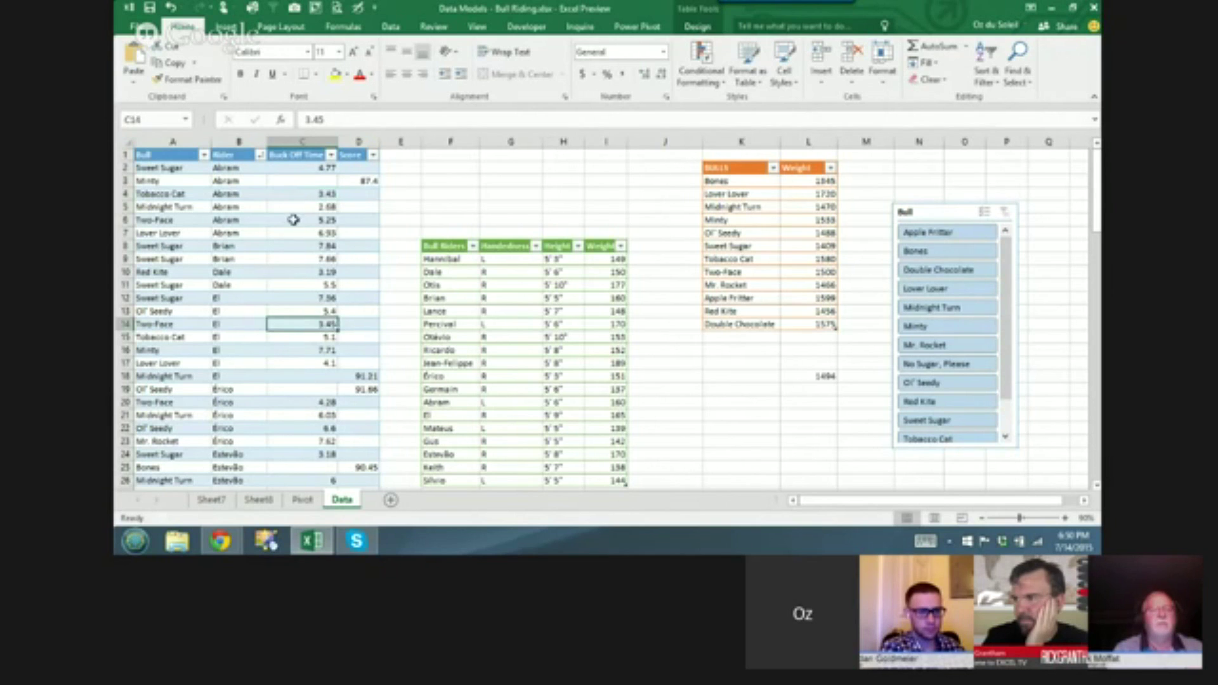
click(291, 220)
click(335, 311)
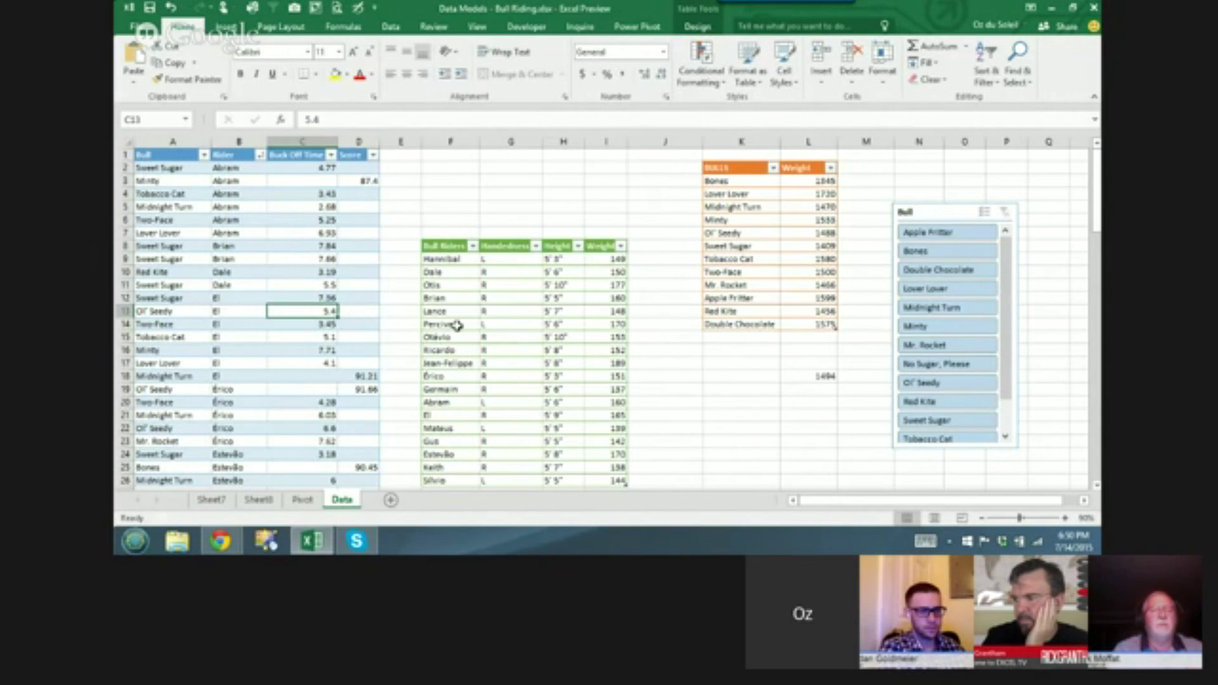
click(499, 336)
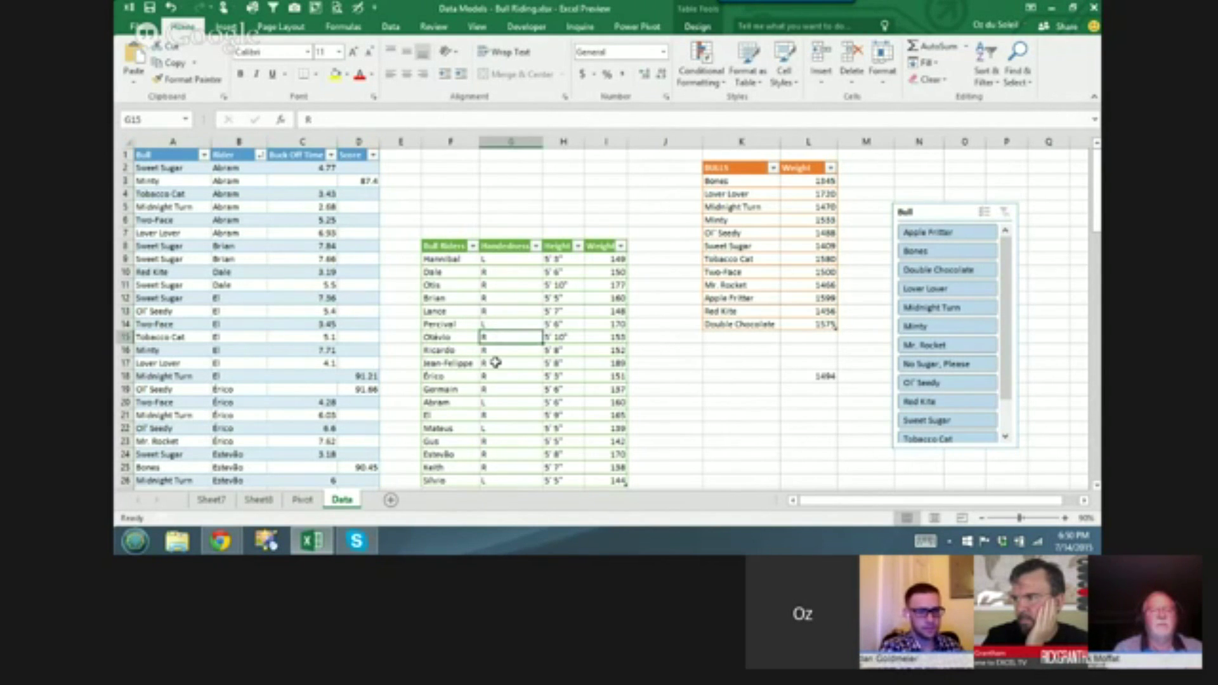
click(489, 326)
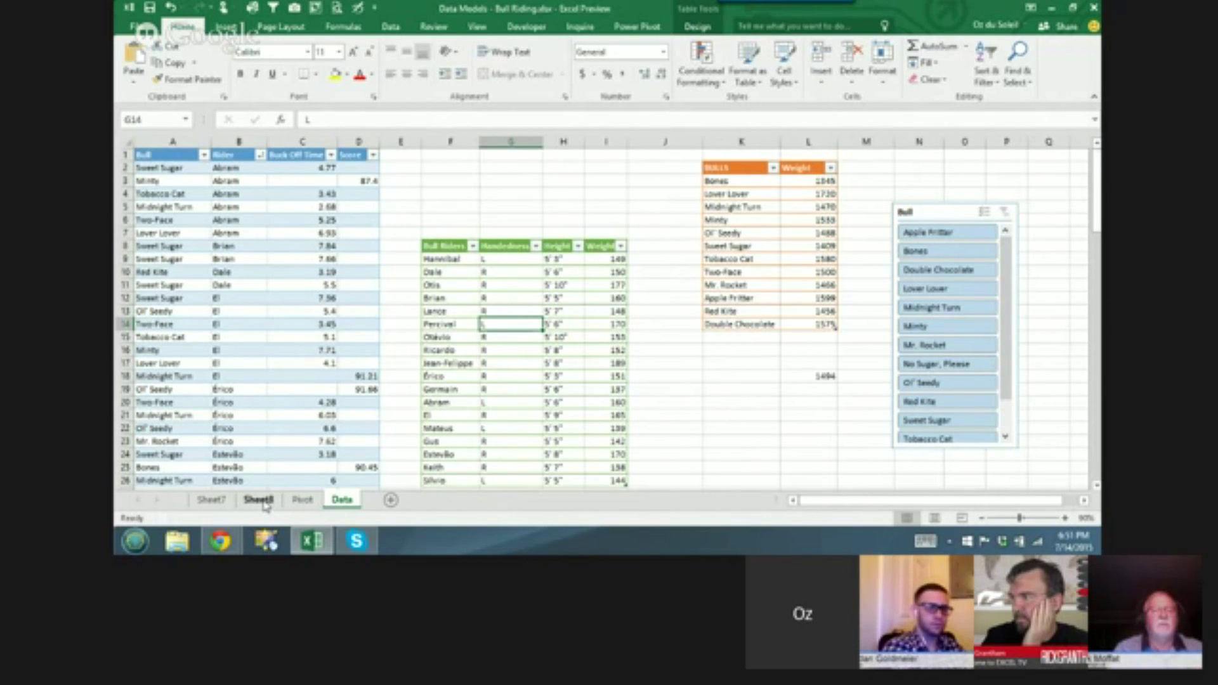
click(258, 501)
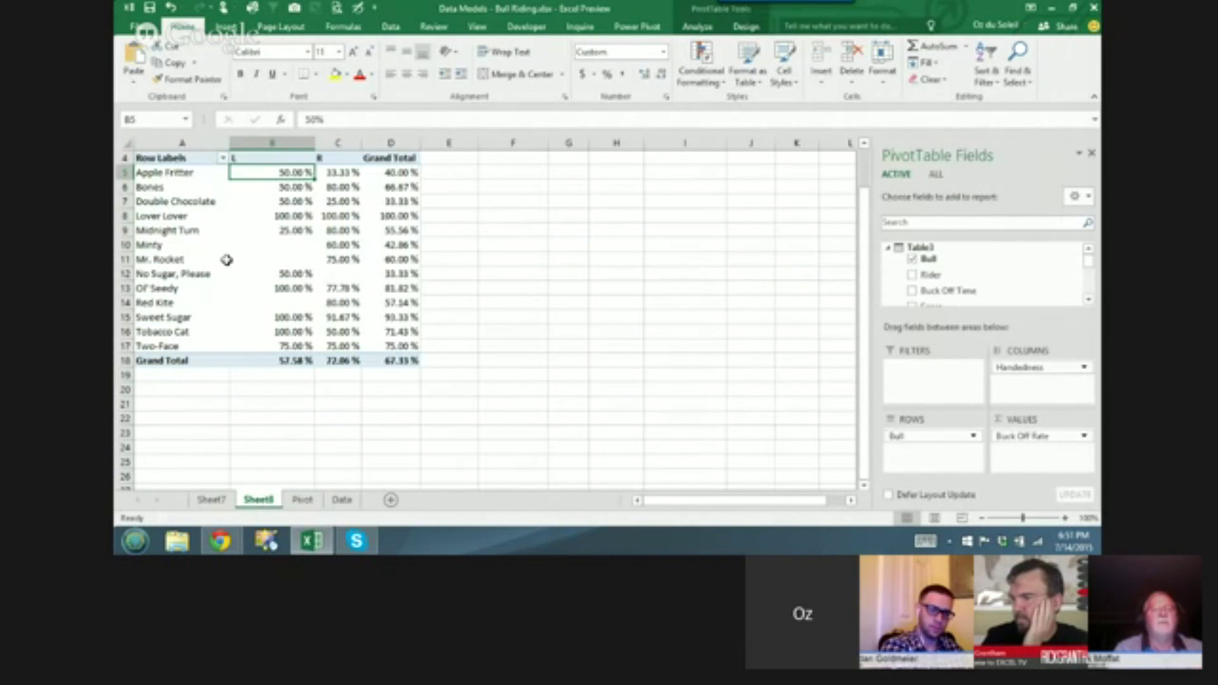
Select all the bull row labels and Double Chocolate's left-handed buck-off rate in Sheet8's pivot
click(191, 245)
key(ctrl+space)
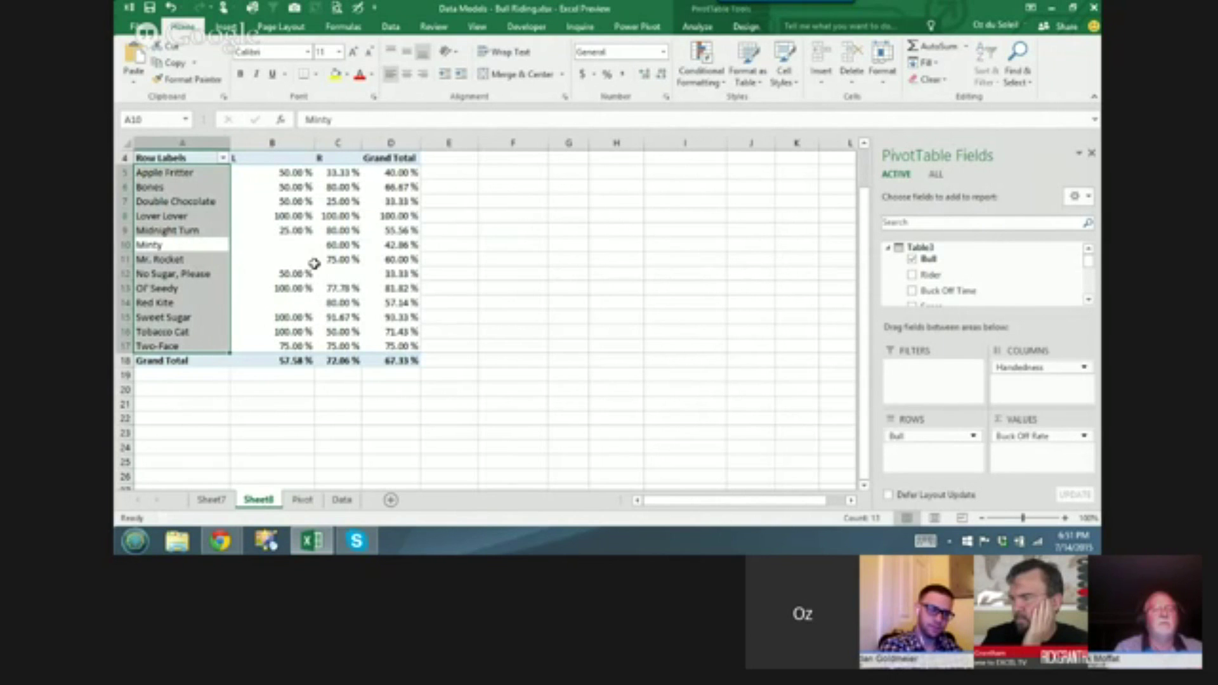
click(298, 205)
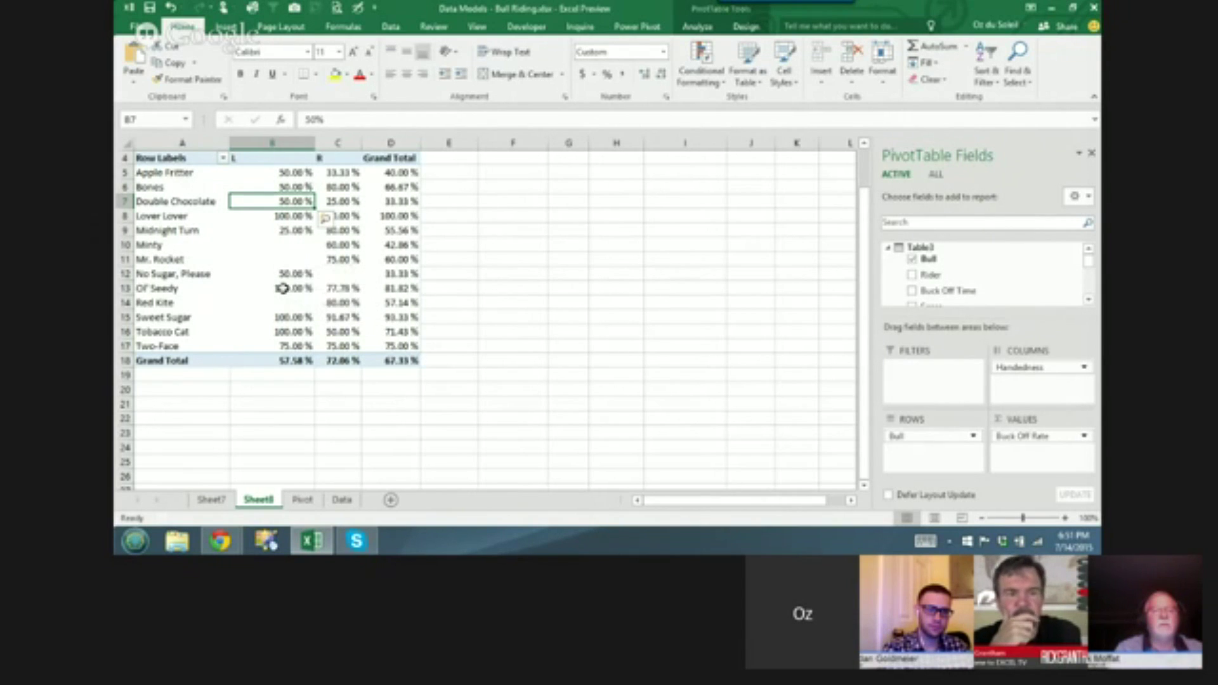
Bring up Explore options for Sweet Sugar's 100% left-handed buck-off rate
click(279, 317)
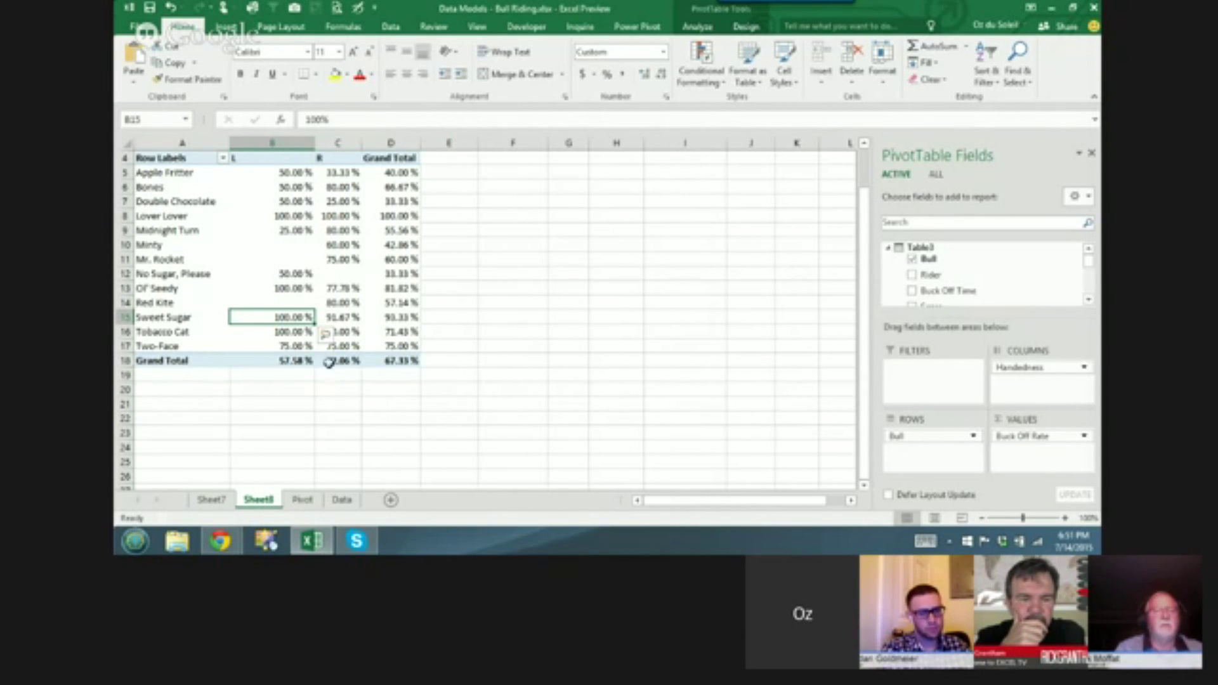
mouse_move(281, 319)
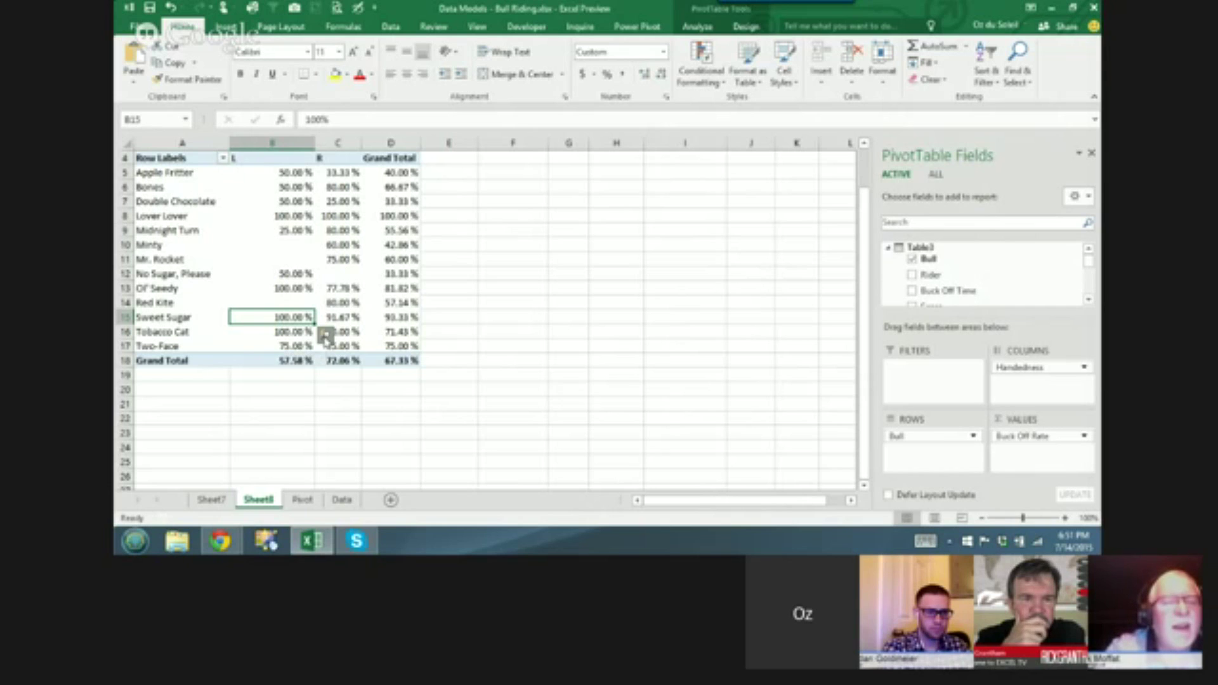
click(325, 335)
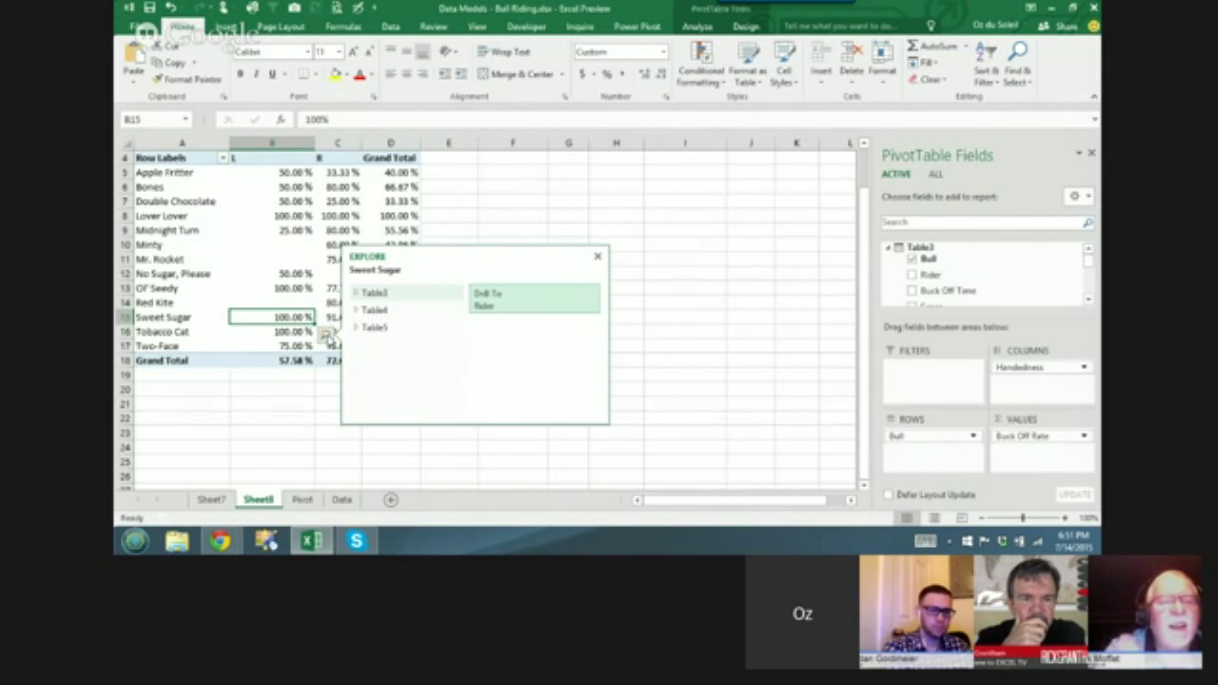
Drill Sweet Sugar's buck-off rate to Rider, then select a rider's right-handed rate
click(356, 311)
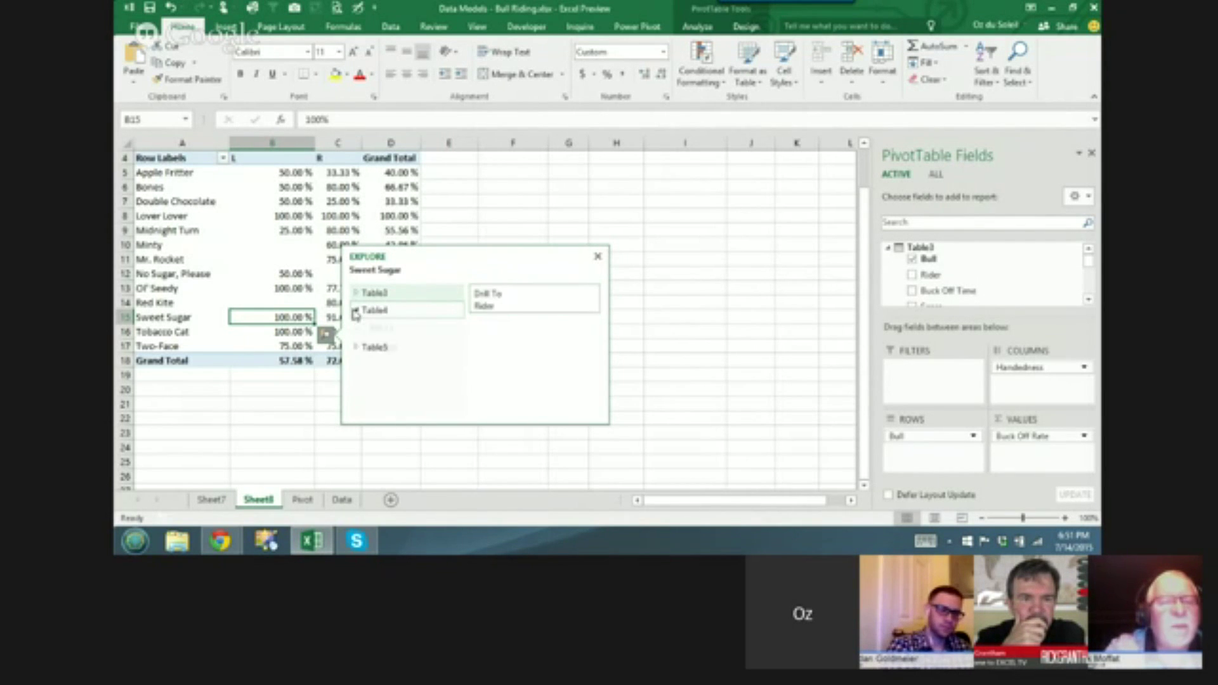
click(356, 311)
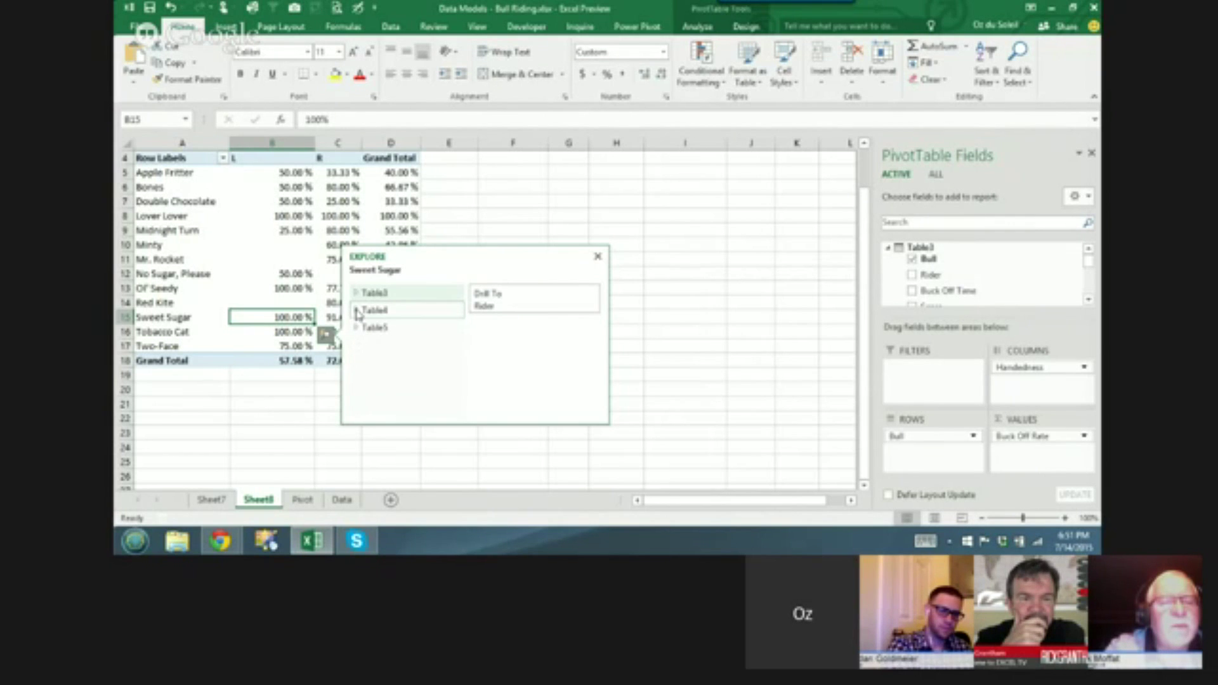
click(486, 301)
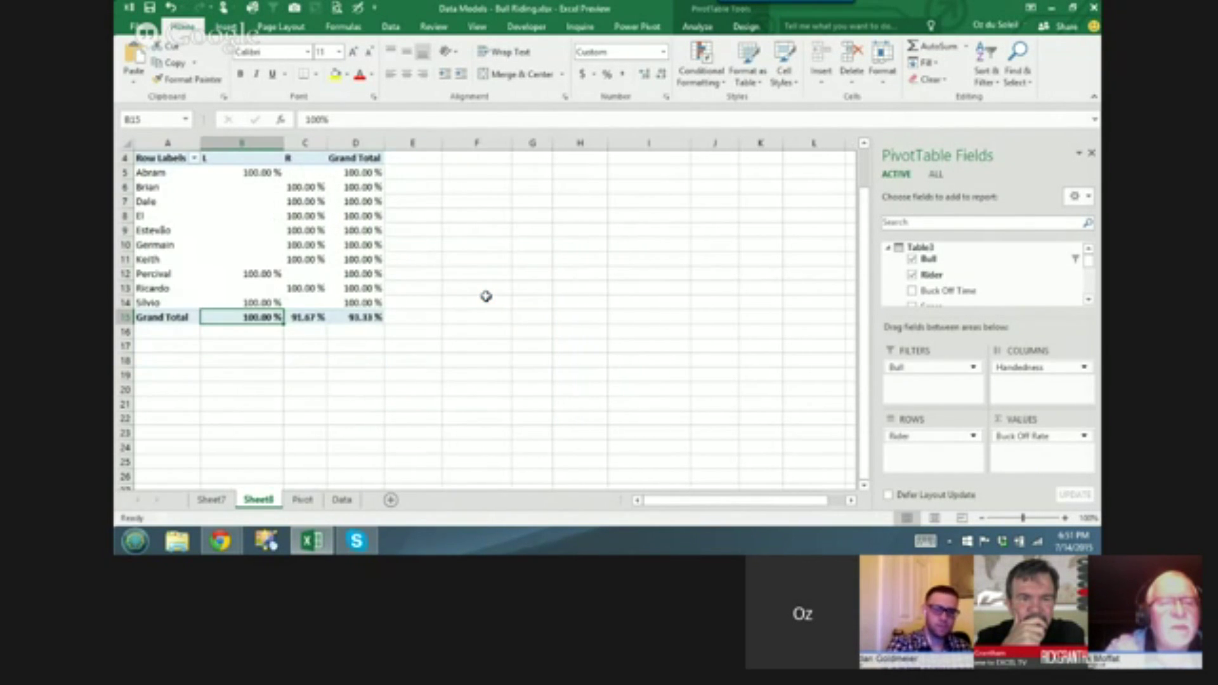
scroll(473, 304, up, 1)
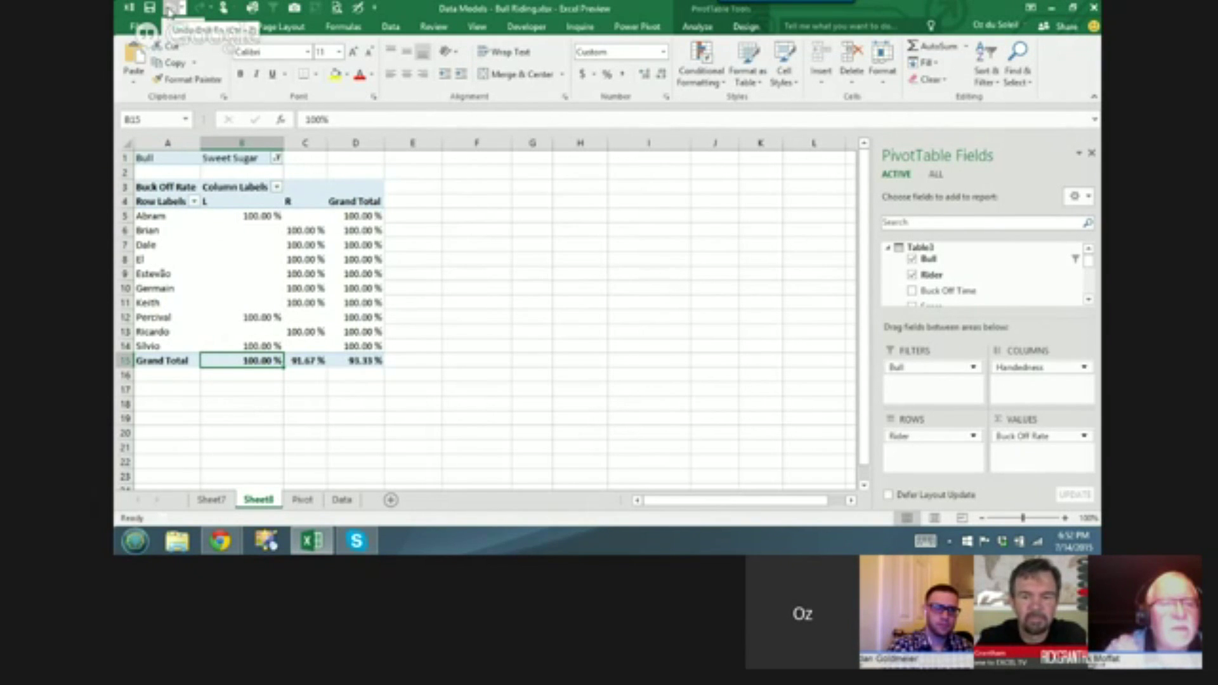
click(292, 287)
click(337, 307)
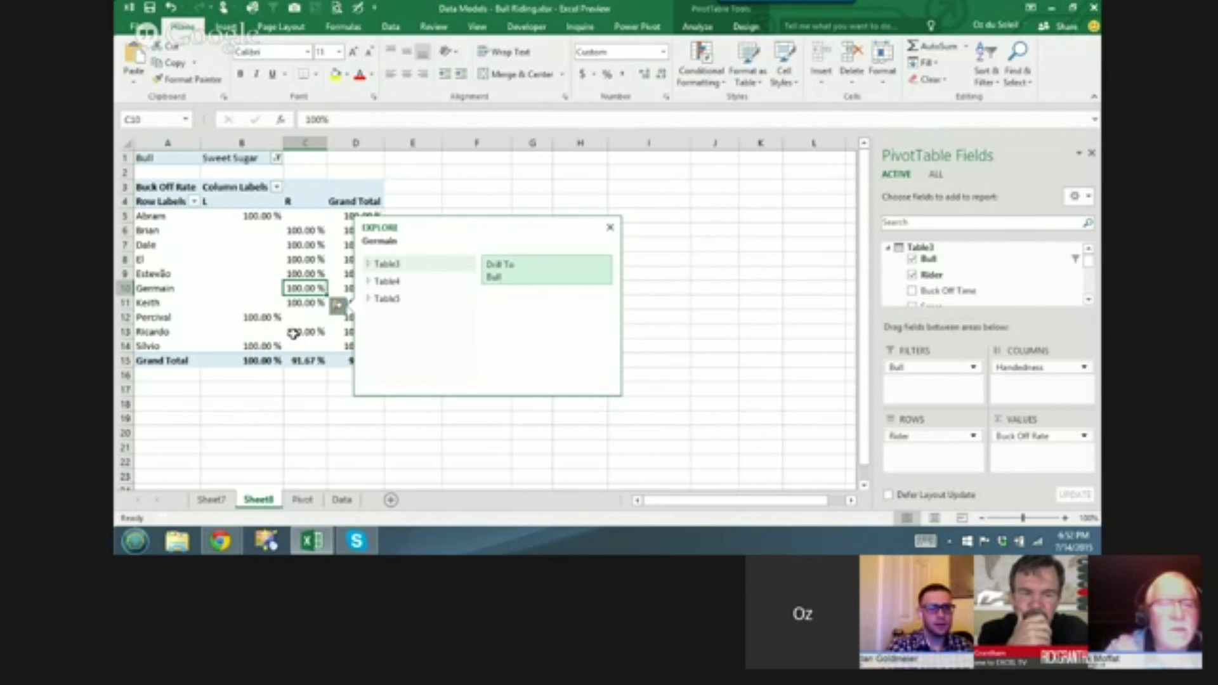
key(Escape)
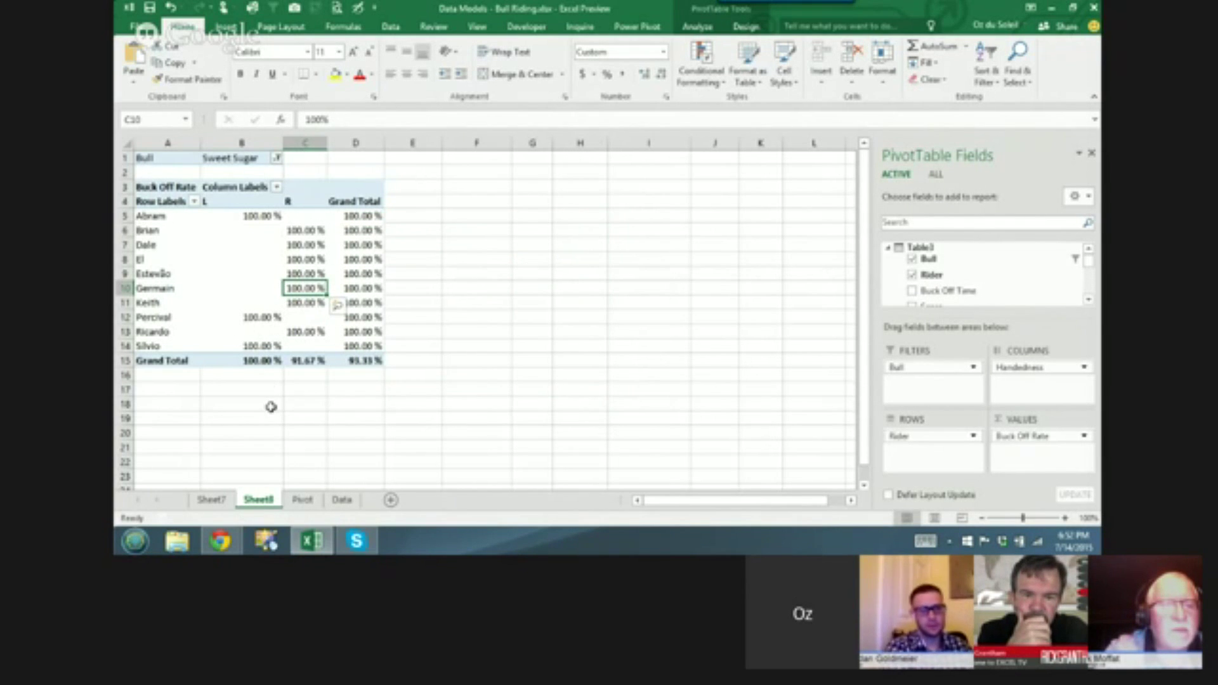
click(302, 500)
click(256, 257)
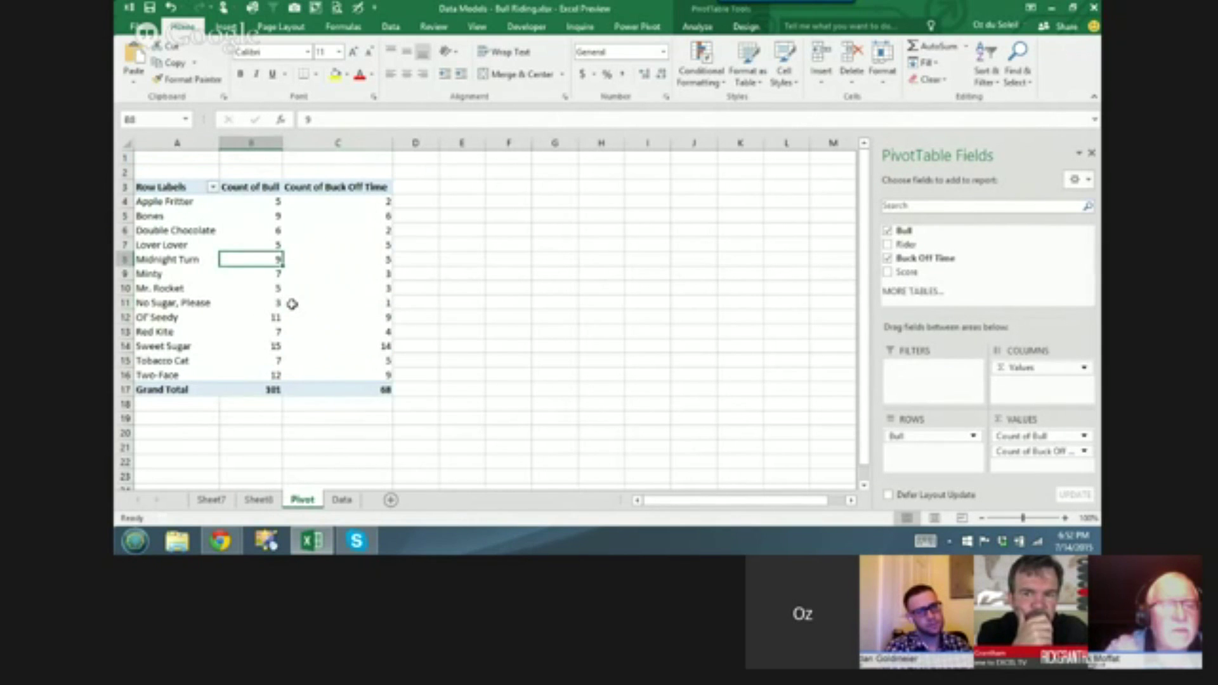
click(291, 288)
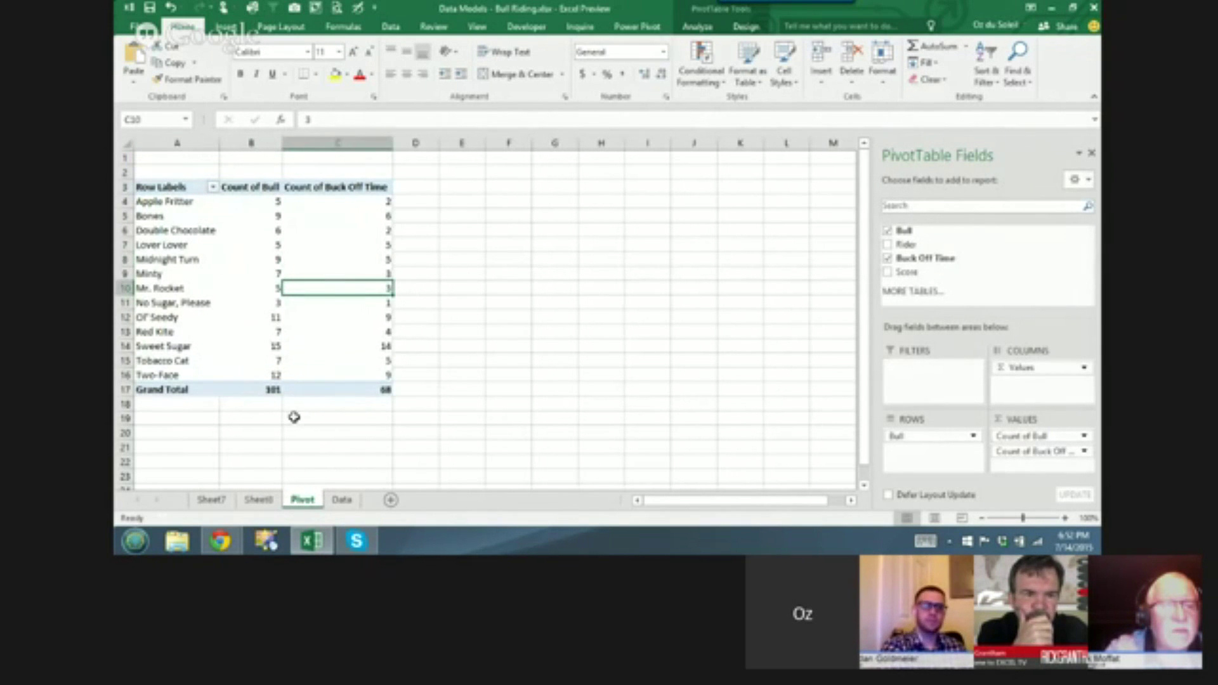
click(257, 499)
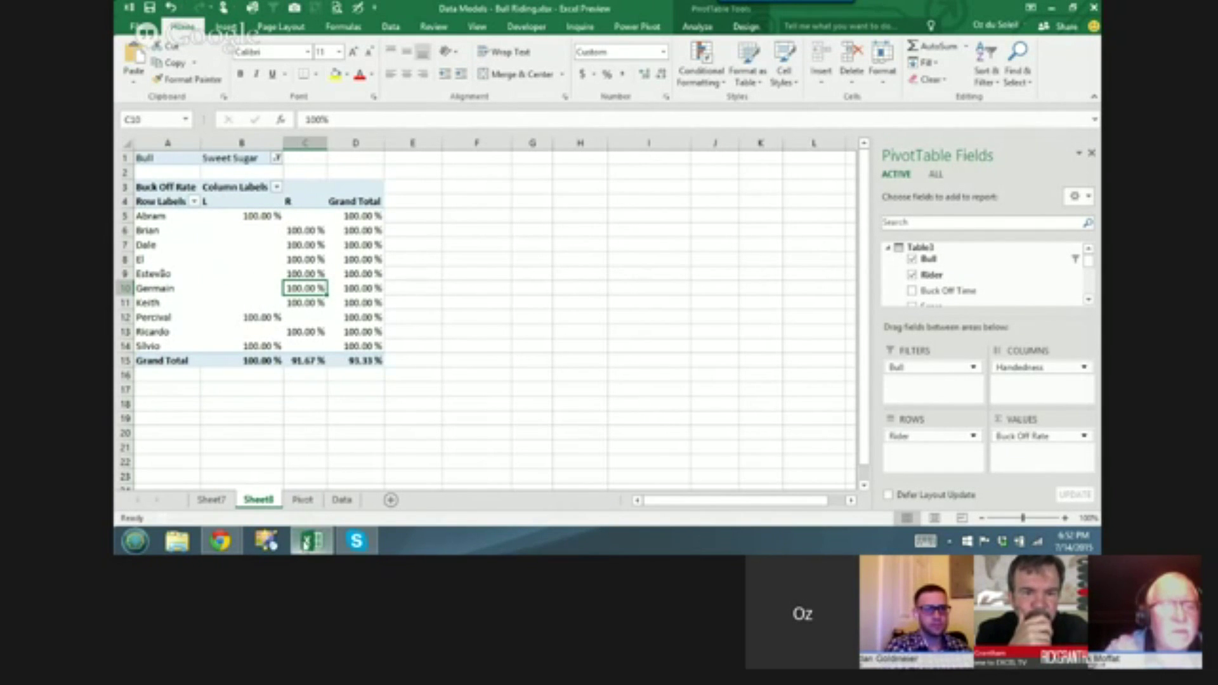
Switch from Excel to the Google Hangouts call window using the Chrome taskbar preview
mouse_move(219, 543)
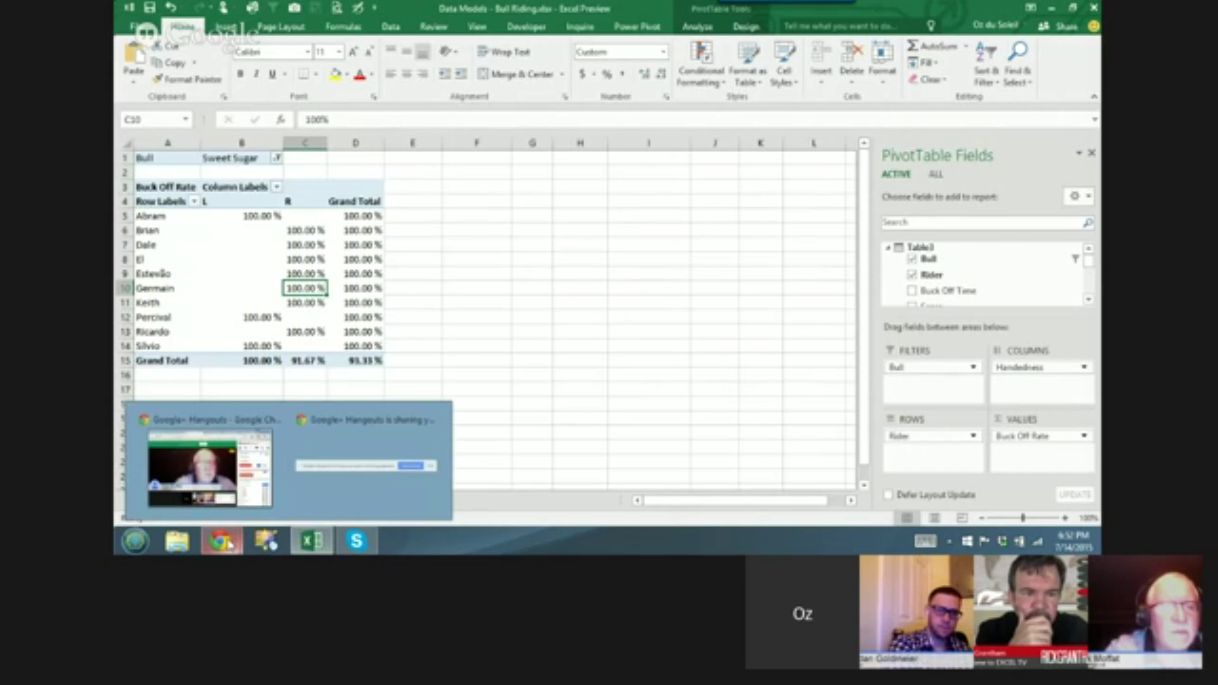
click(188, 420)
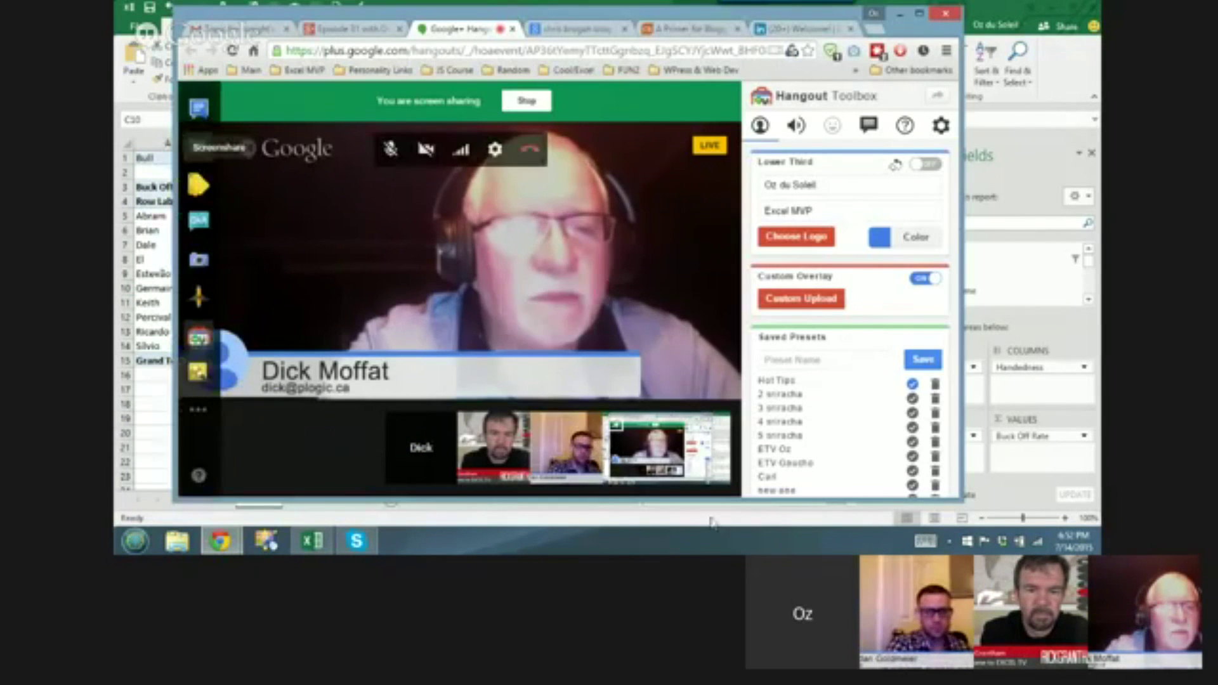